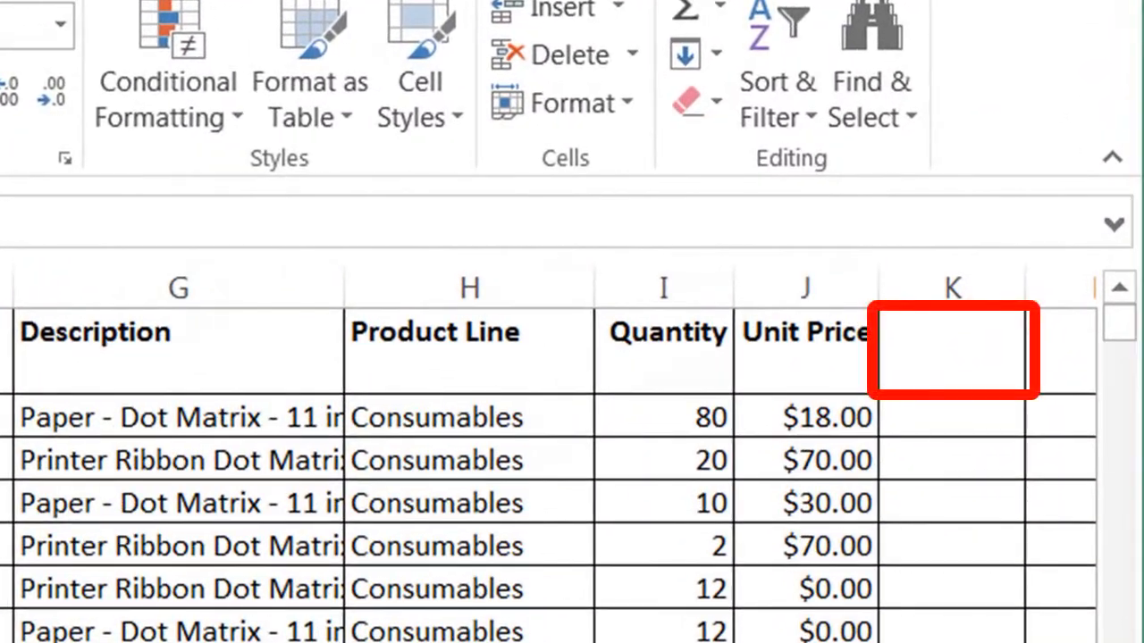
Add the column header Sales Value in cell K1, beside Unit Price
left_click(966, 324)
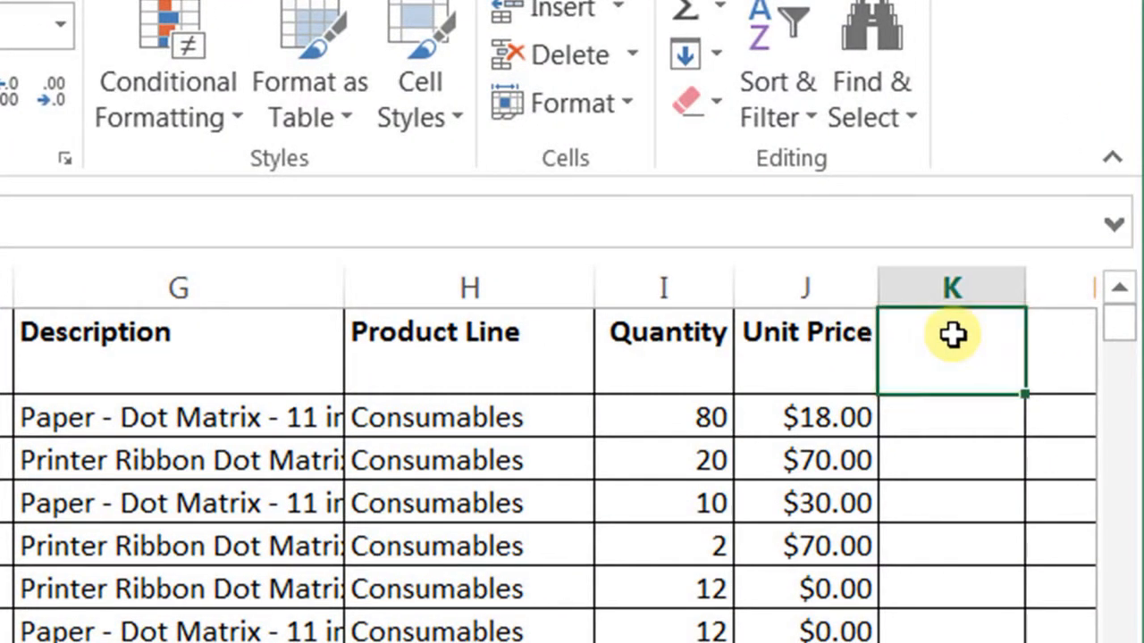
type("Sales Value")
key("Return")
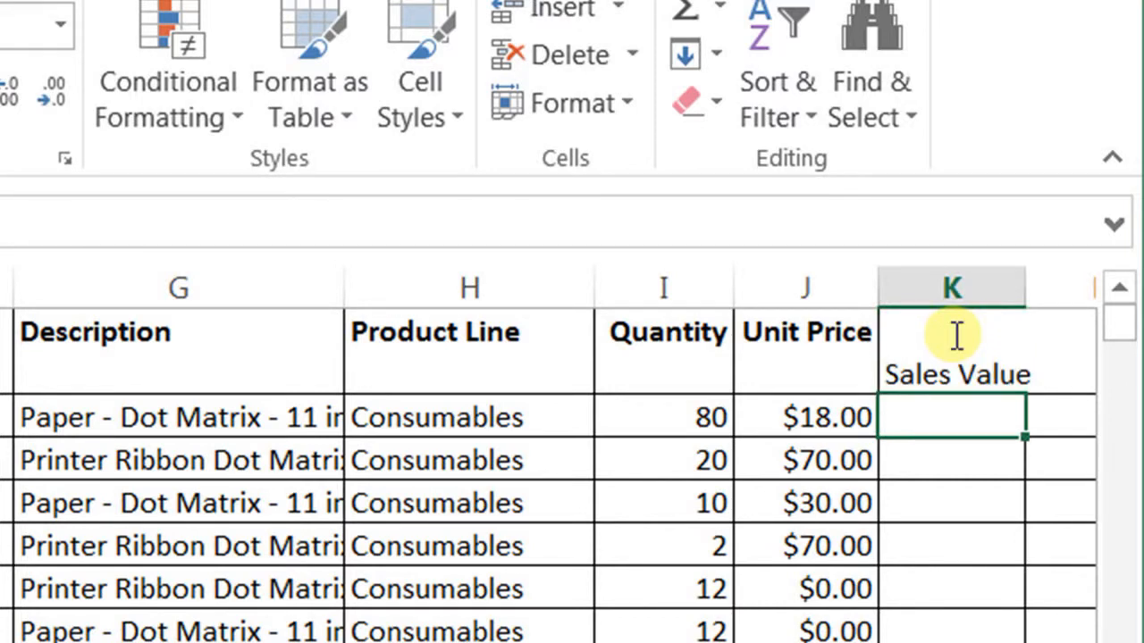
Enter the formula =I2*J2 in cell K2 and fill it down the Sales Value column
type("=")
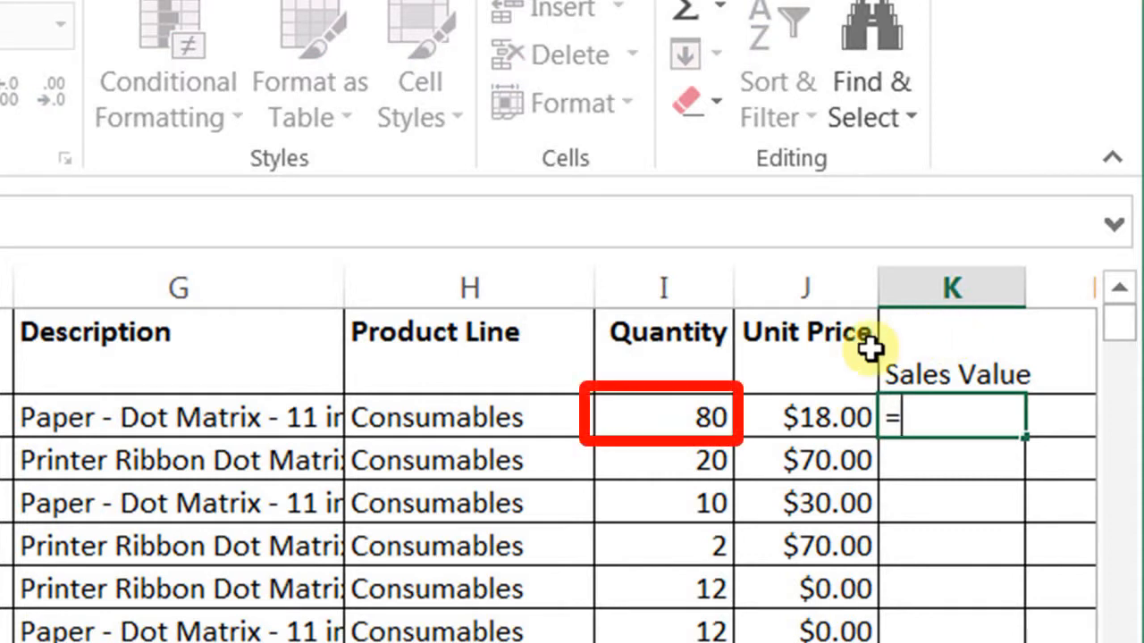
left_click(669, 408)
type("*")
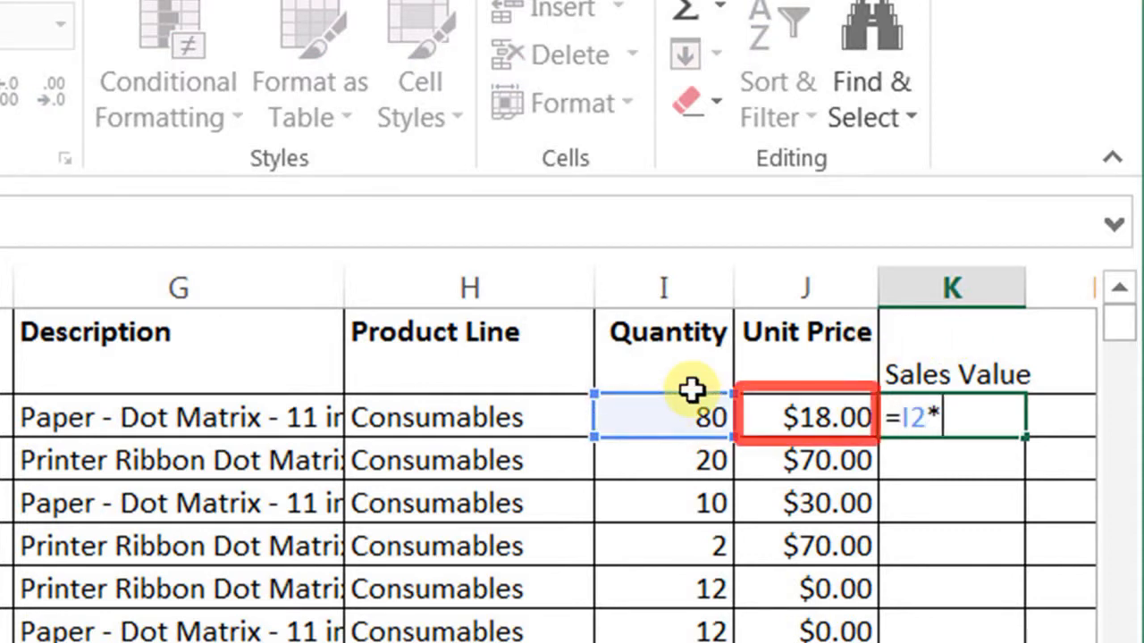
left_click(774, 416)
key("Return")
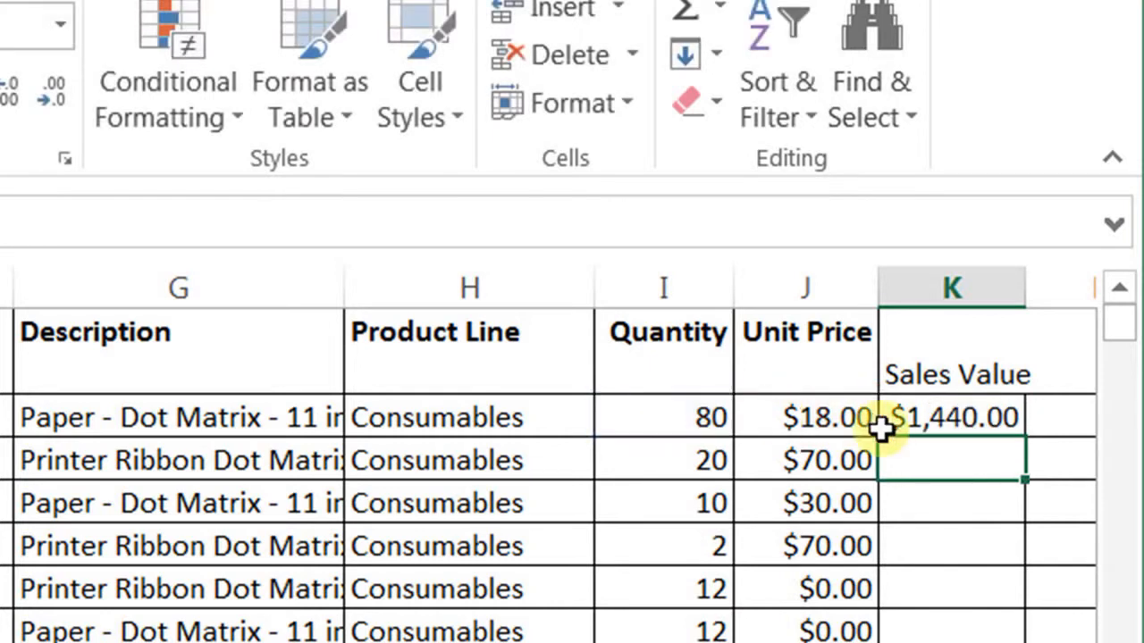
left_click(940, 417)
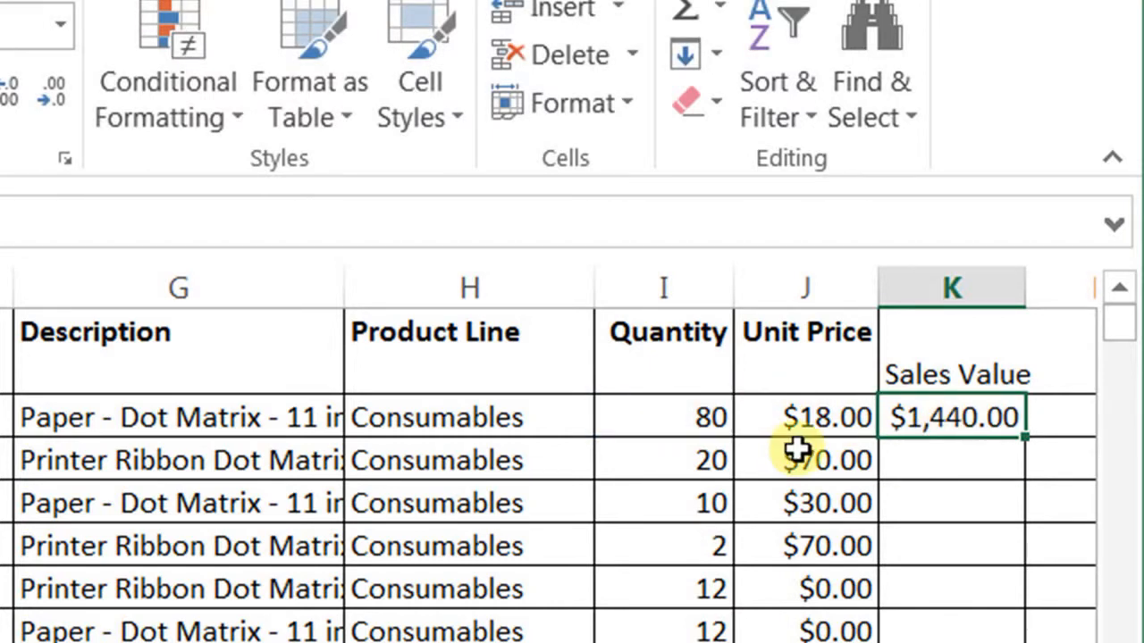
double_click(1028, 434)
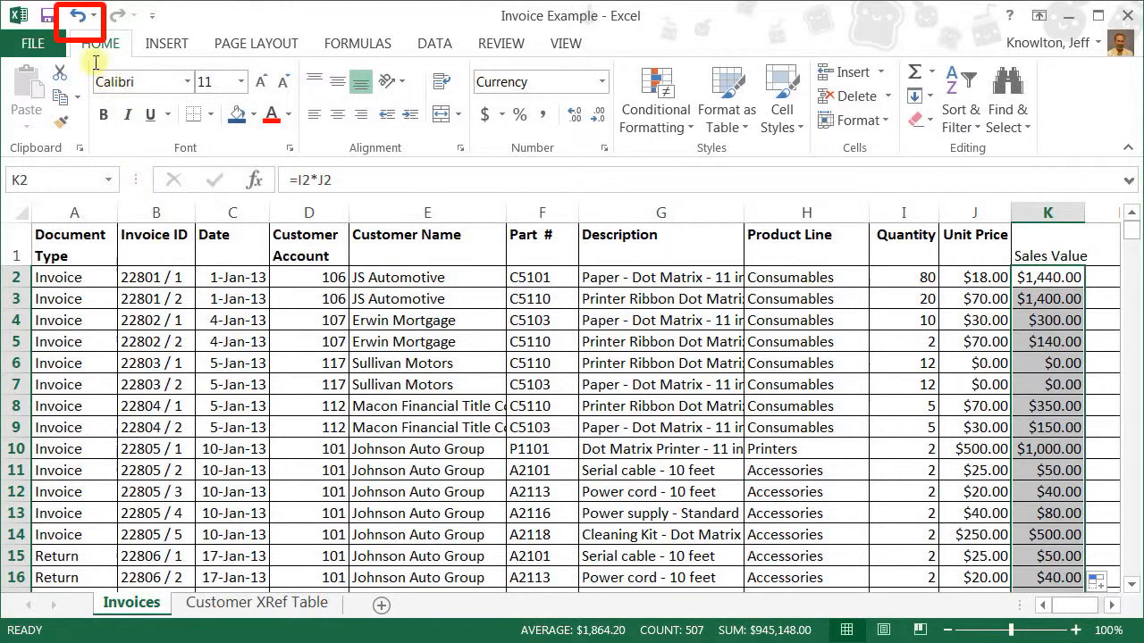
Undo the fill-down and the multiplication formula in the Sales Value column
left_click(79, 15)
left_click(80, 15)
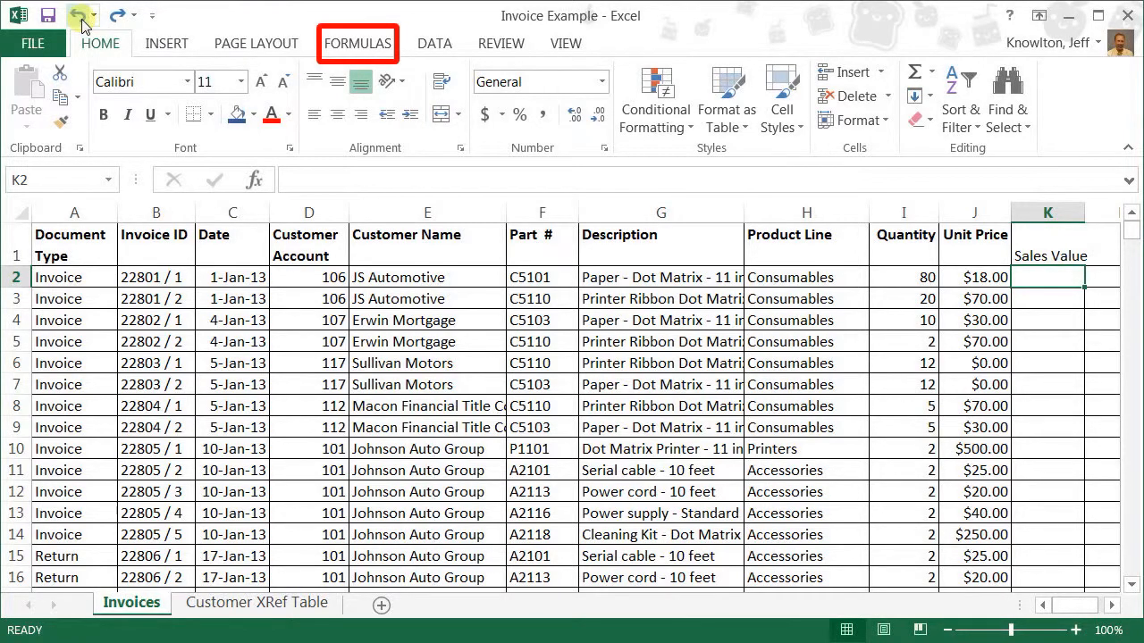
Insert an IF function in cell K2 with the logical test A2="Invoice"
left_click(354, 47)
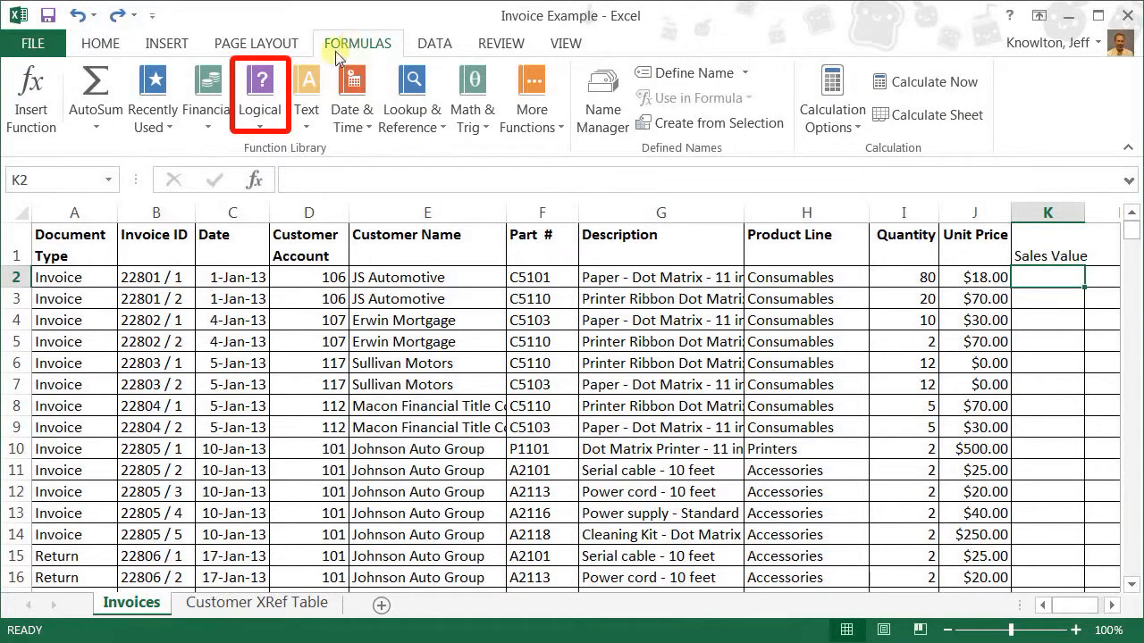
left_click(260, 107)
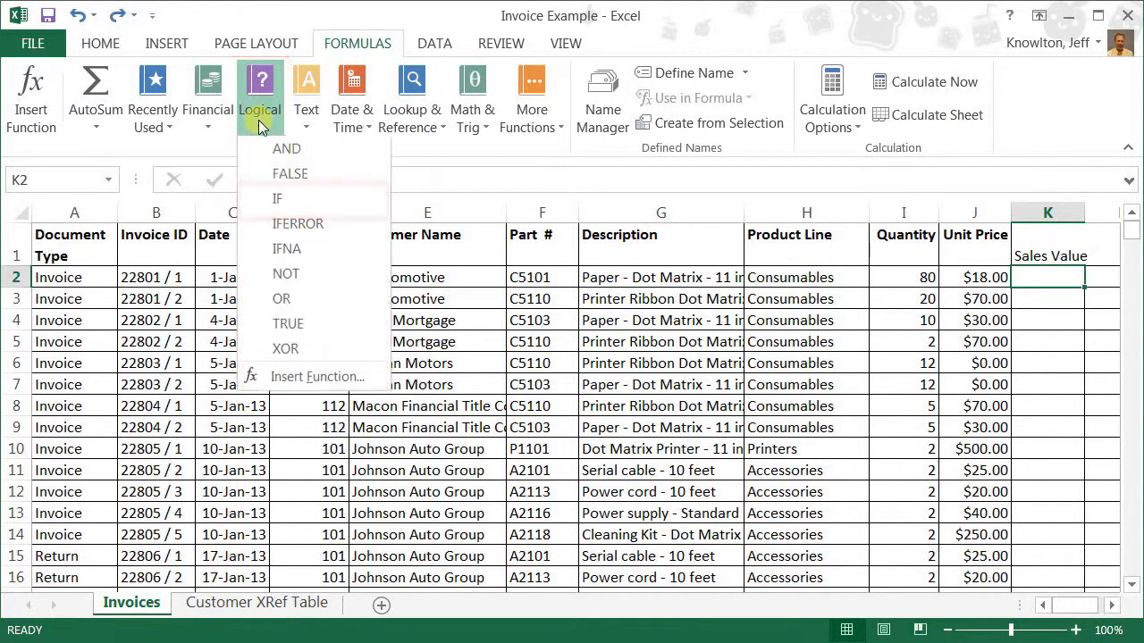
left_click(276, 201)
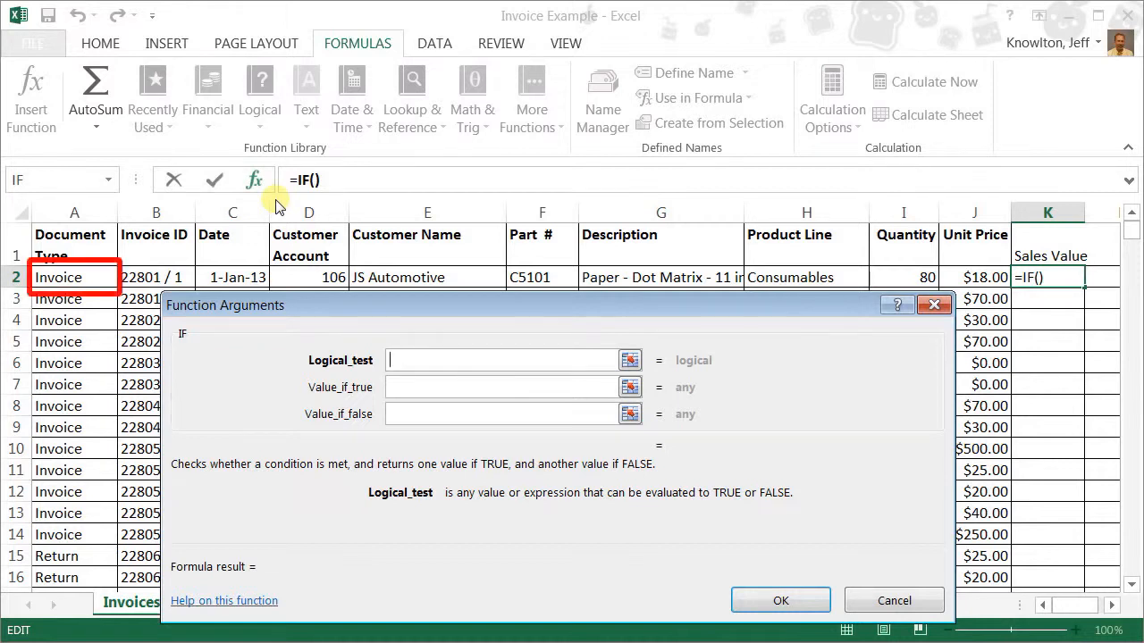
left_click(99, 280)
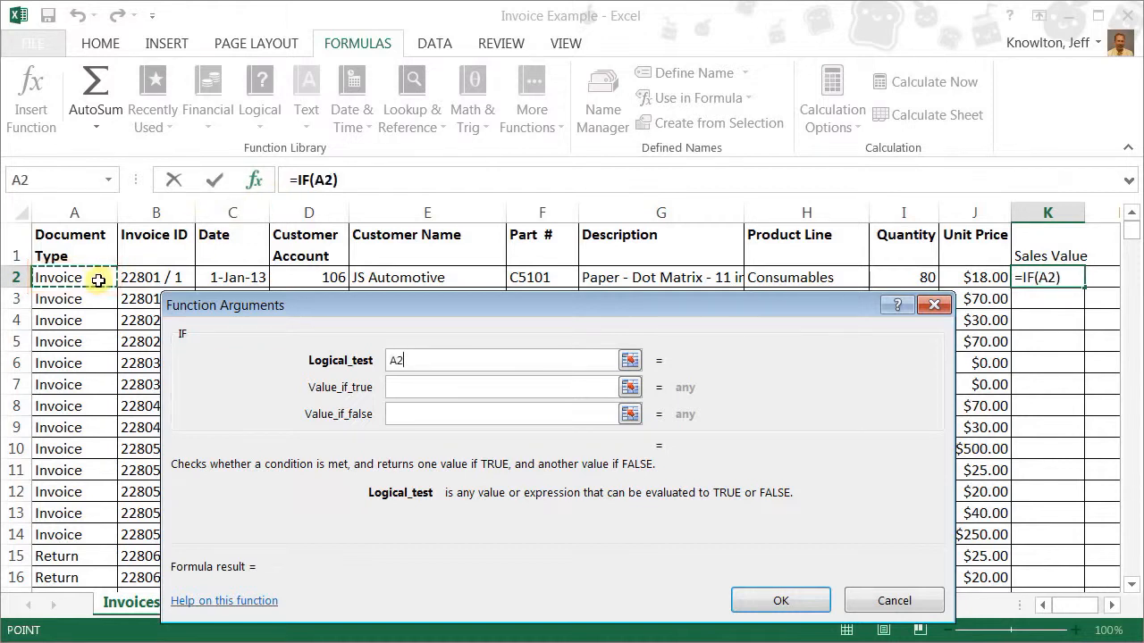
type("=\"Invoice\"")
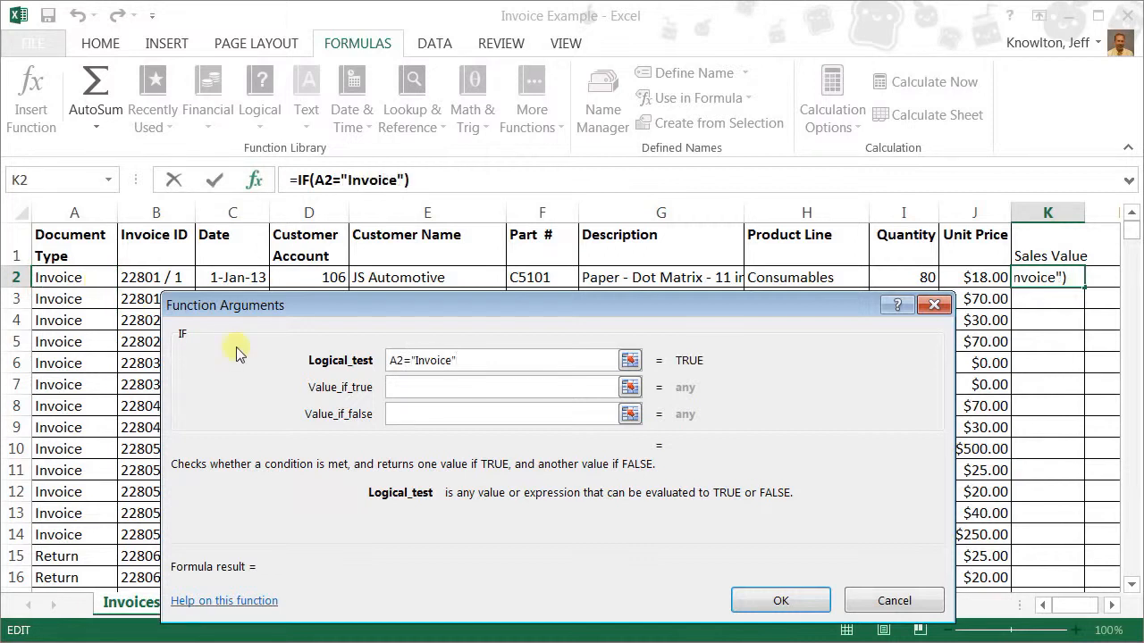
Set the IF function's value if true to quantity times unit price, I2*J2
left_click(438, 383)
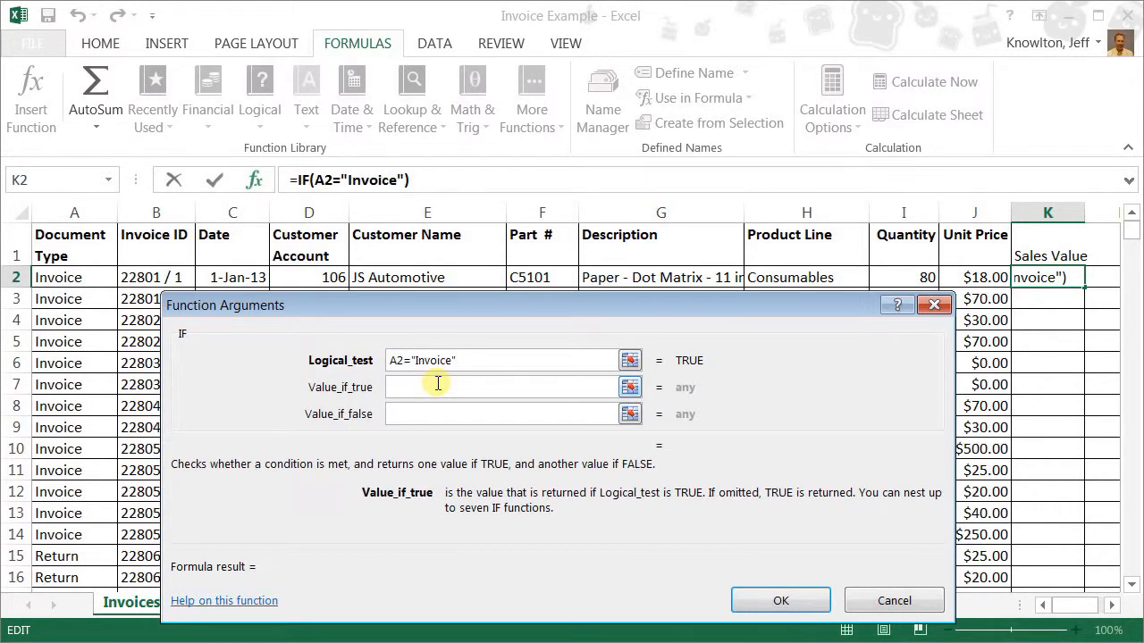
left_click(891, 273)
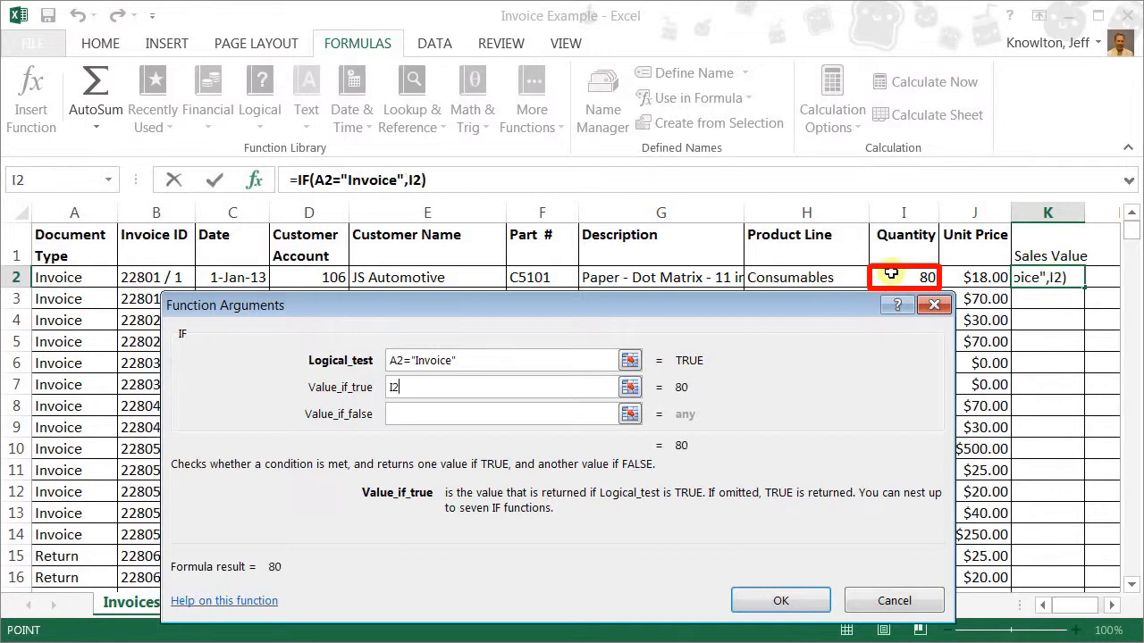
type("*")
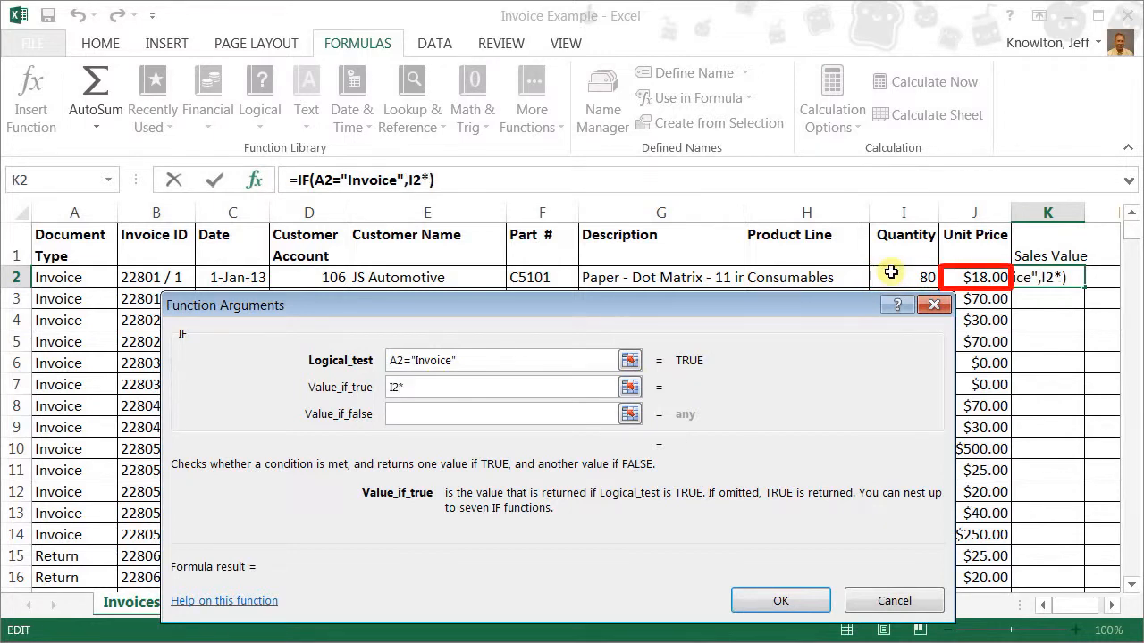
left_click(967, 277)
Set the IF function's value if false to -1*I2*J2 and insert the finished formula
left_click(537, 412)
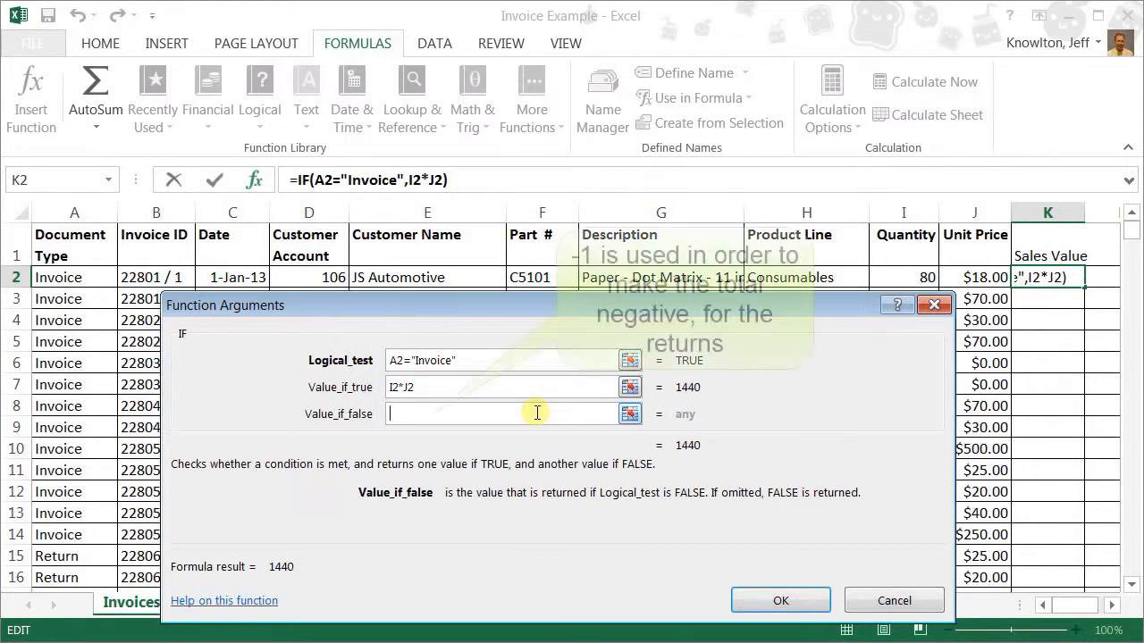
type("-")
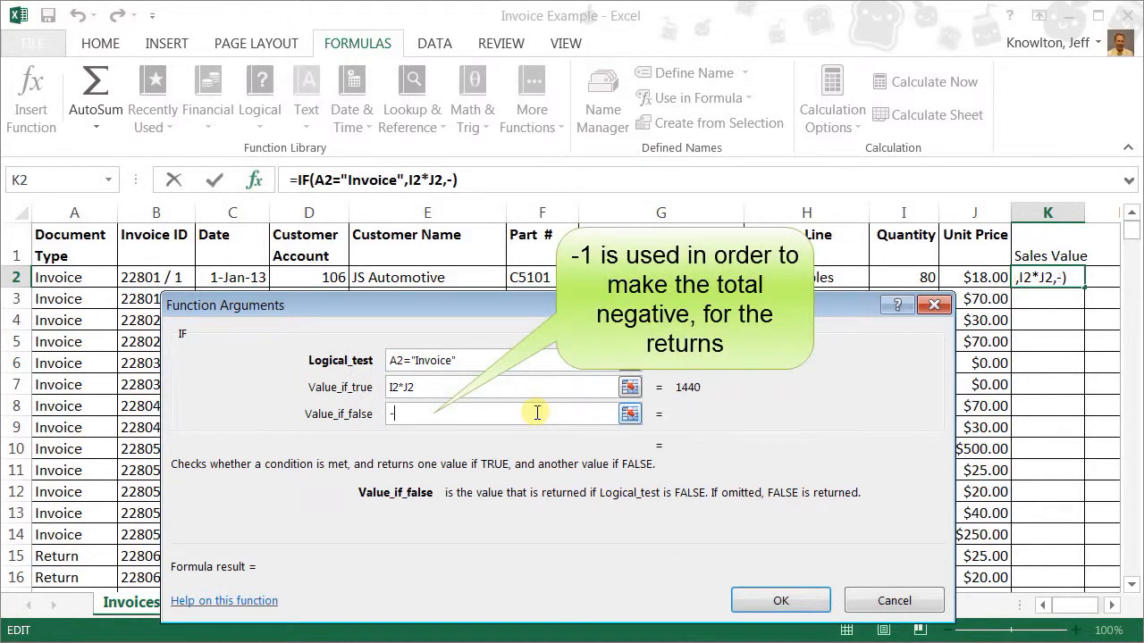
type("1*")
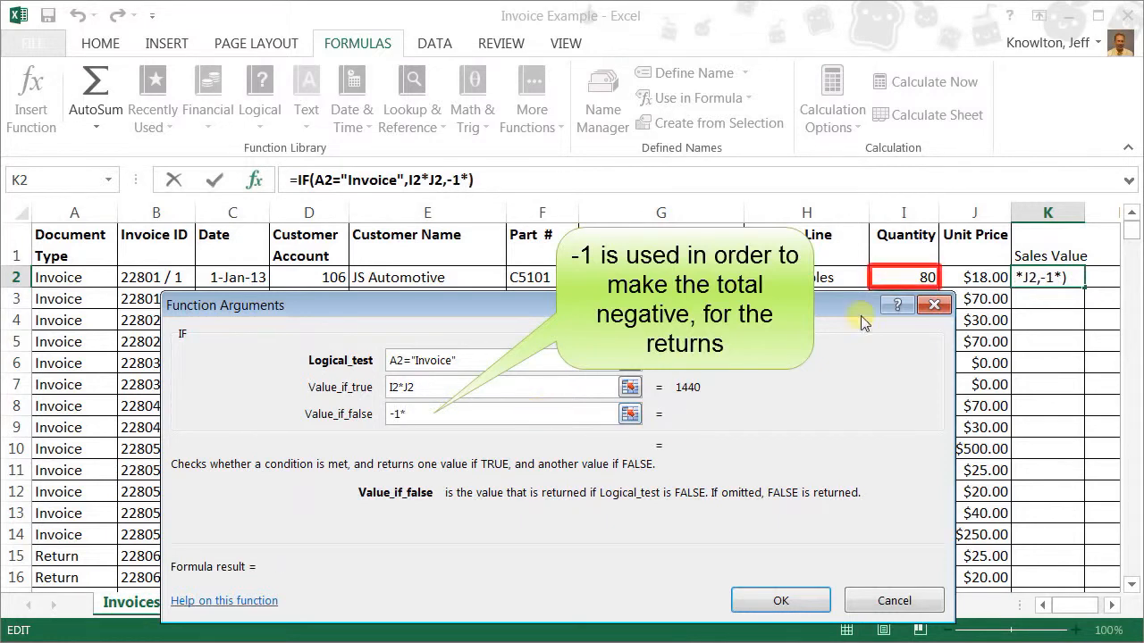
left_click(888, 278)
type("*")
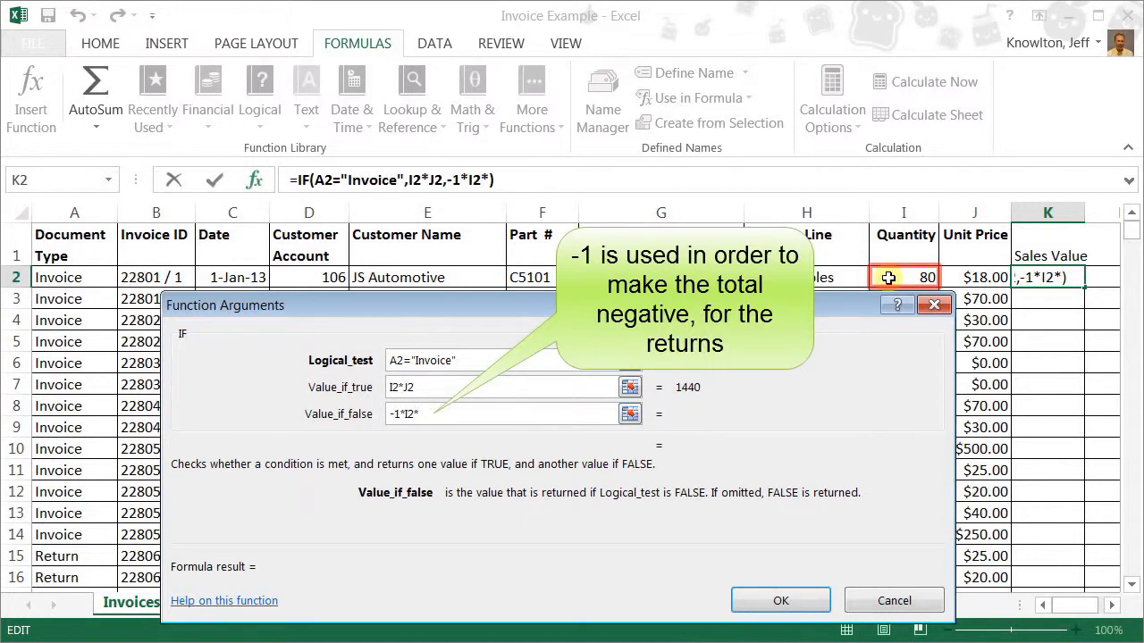
left_click(972, 277)
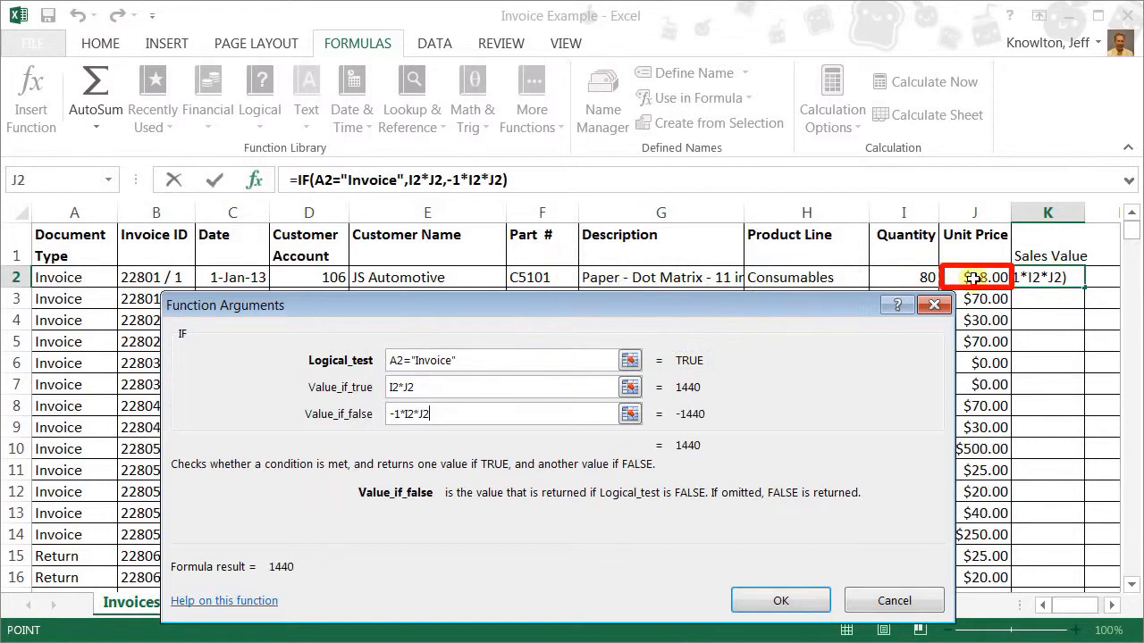
left_click(797, 600)
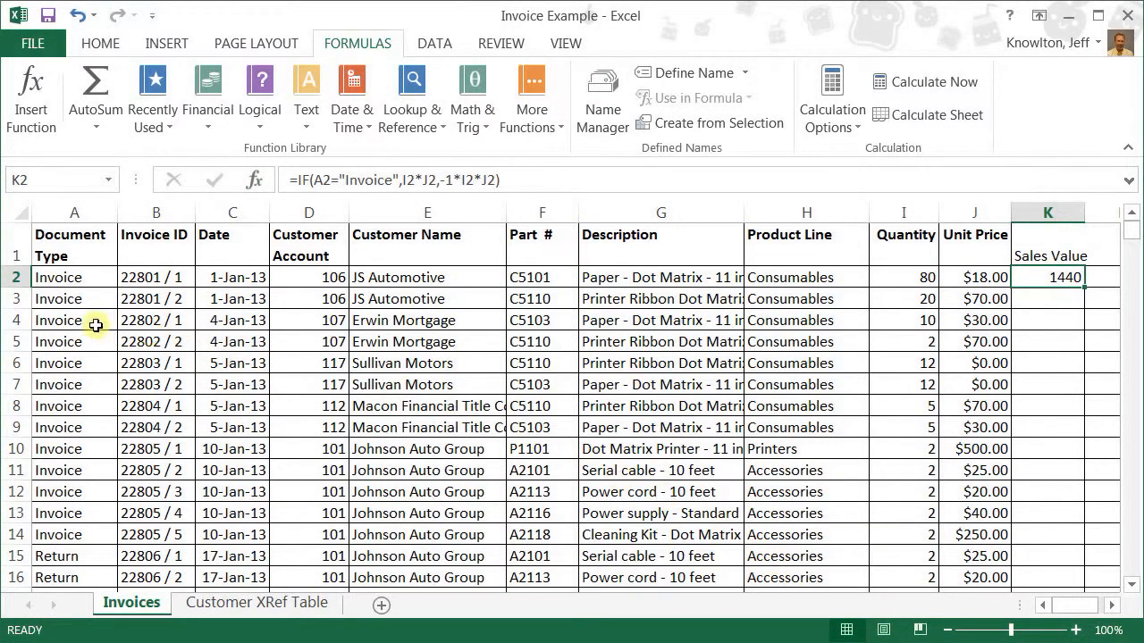
Test the IF formula by changing the document type in A2 to Return, and undo that change
left_click(80, 275)
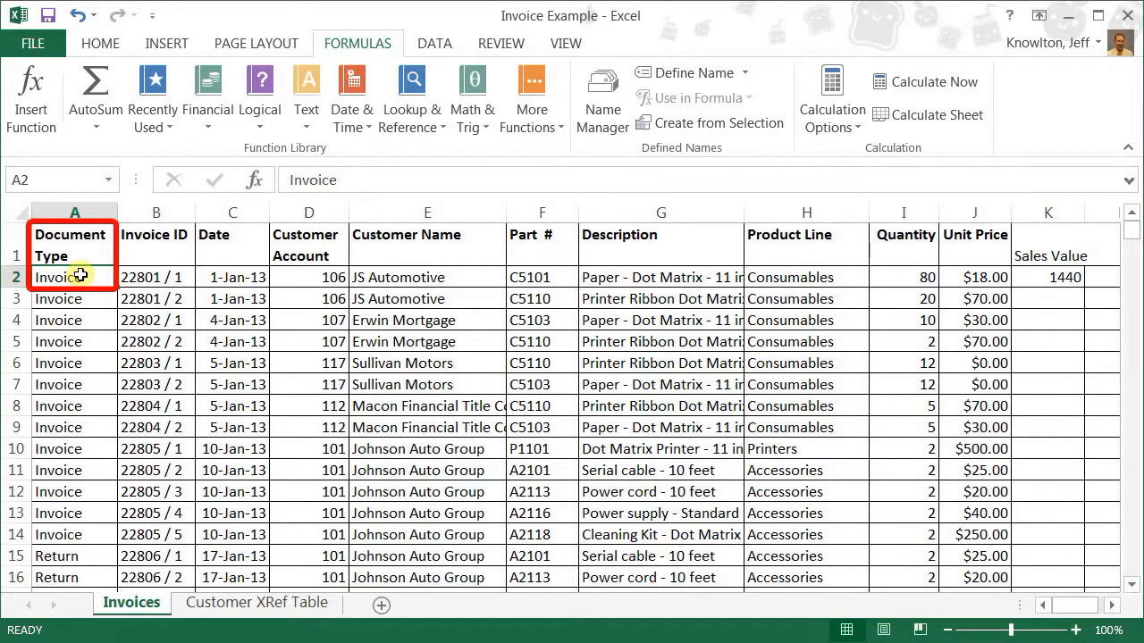
type("Return")
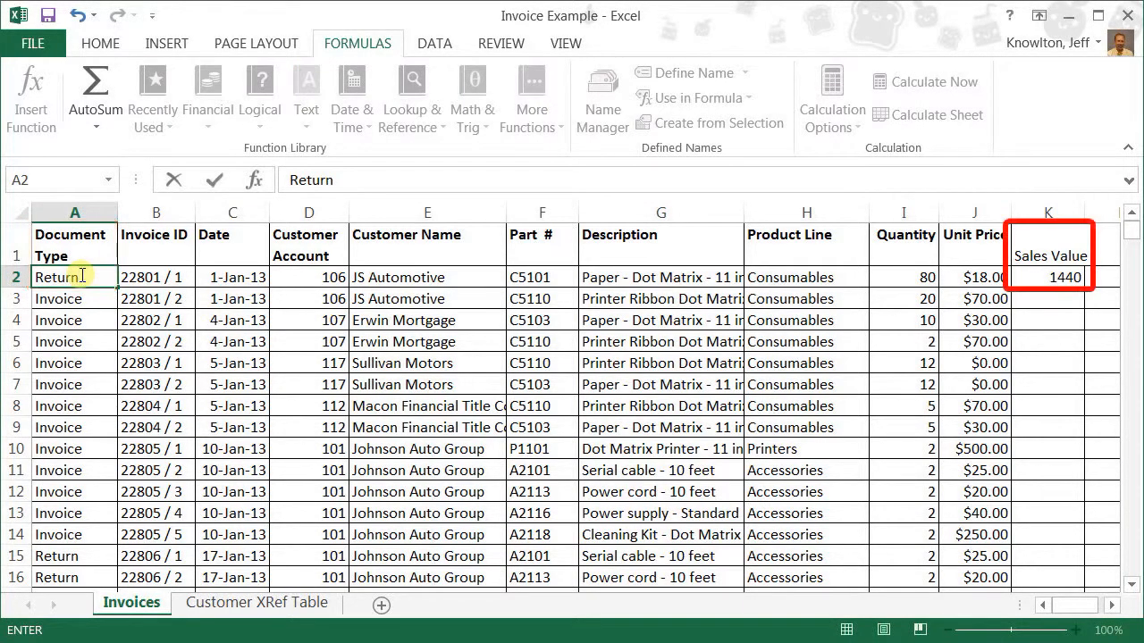
key("Return")
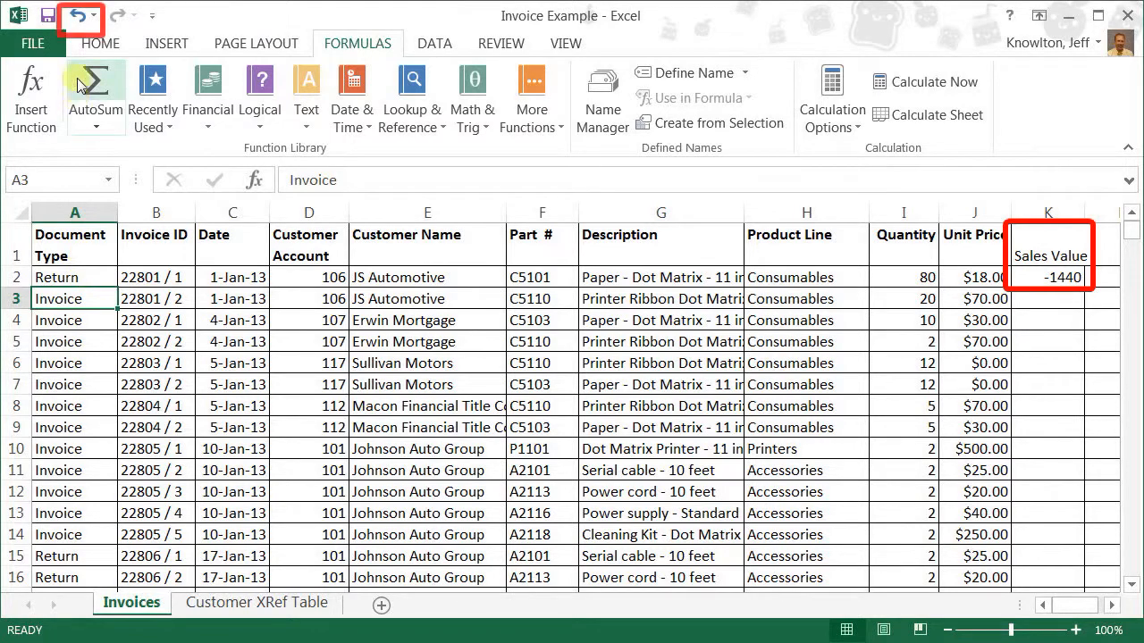
left_click(78, 17)
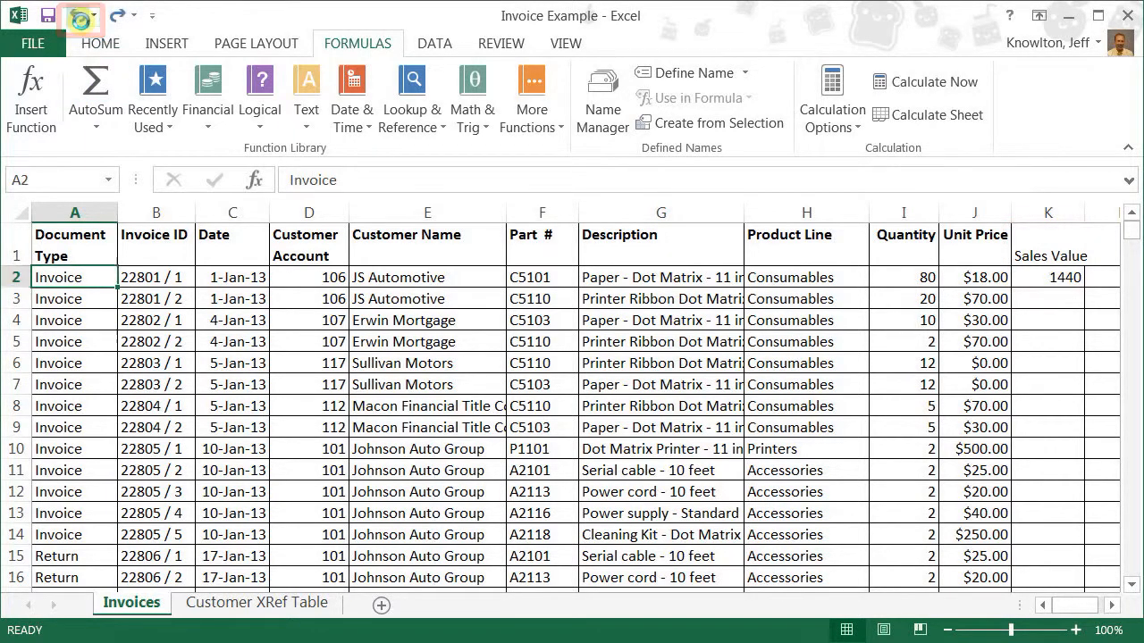
Fill the IF formula from K2 down the whole Sales Value column
left_click(1079, 279)
key("ctrl+c")
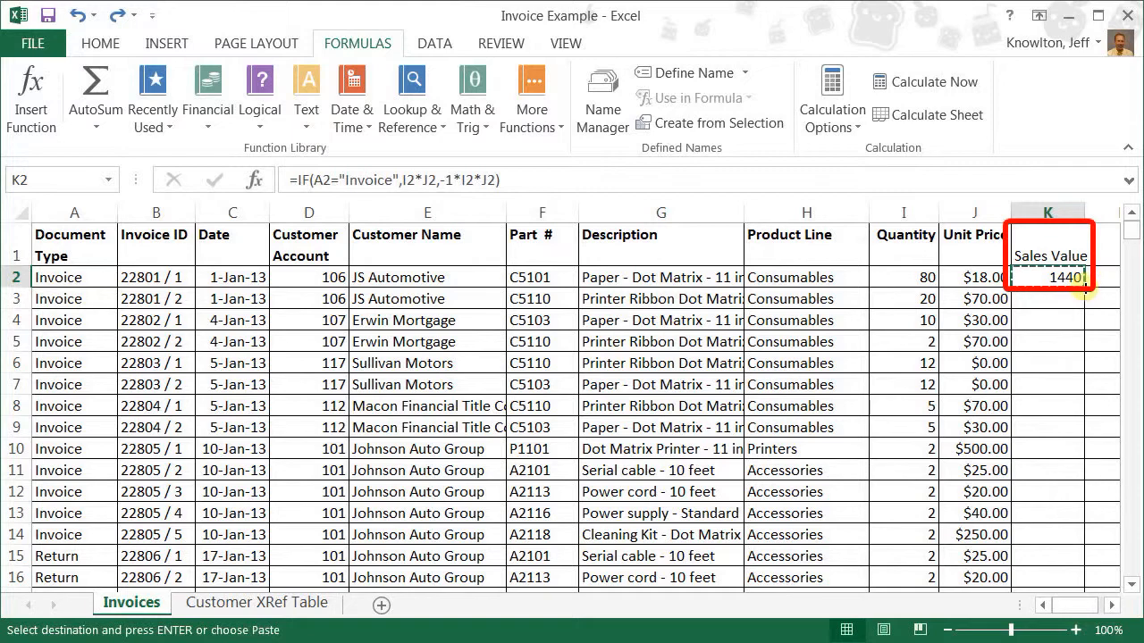
double_click(1084, 287)
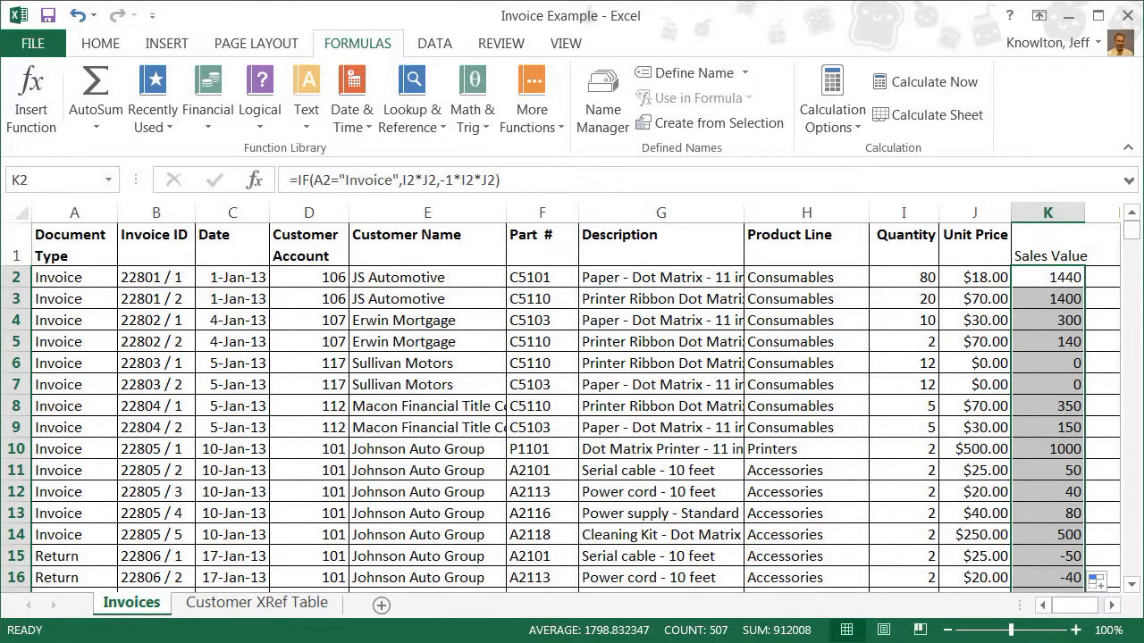
Copy the formatting of the Unit Price column to the Sales Value column with Format Painter
left_click(977, 213)
left_click(100, 44)
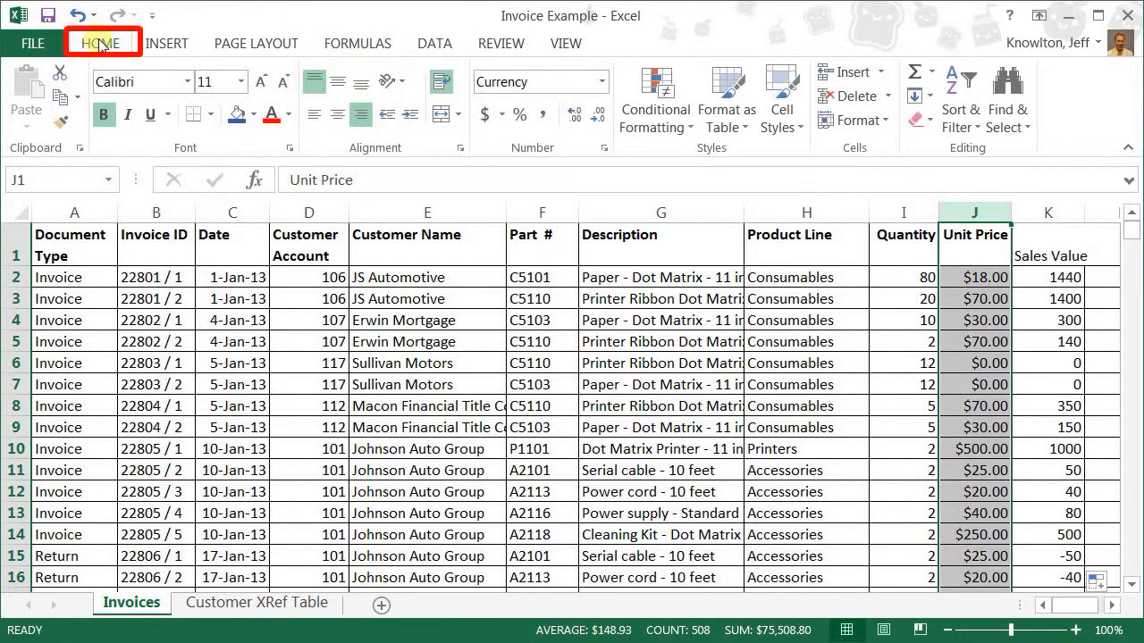
left_click(61, 122)
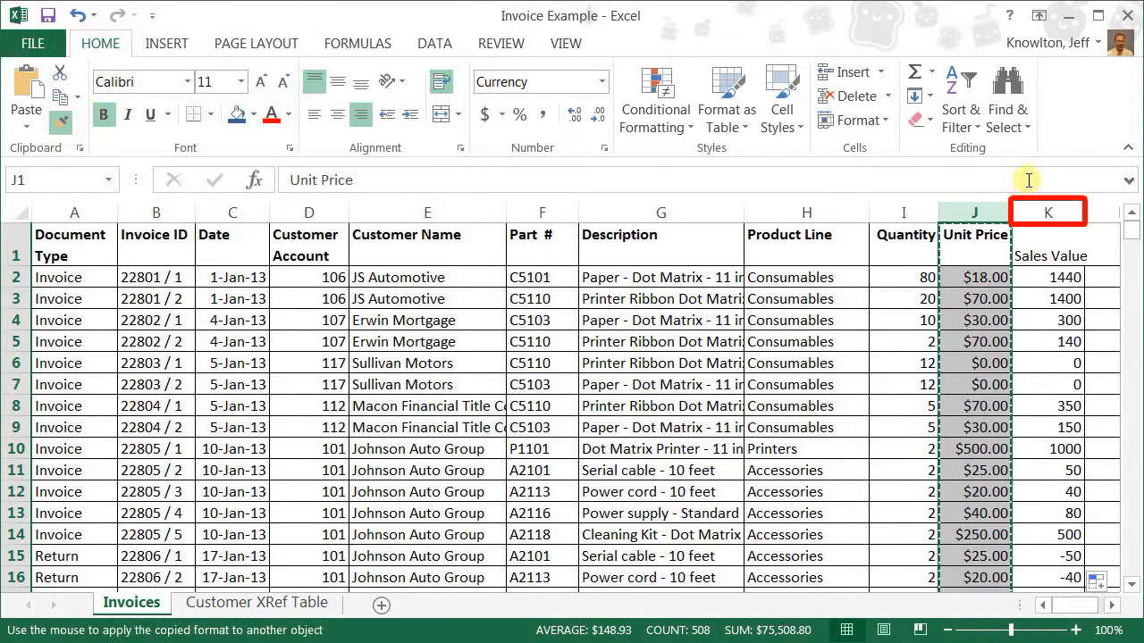
left_click(1042, 209)
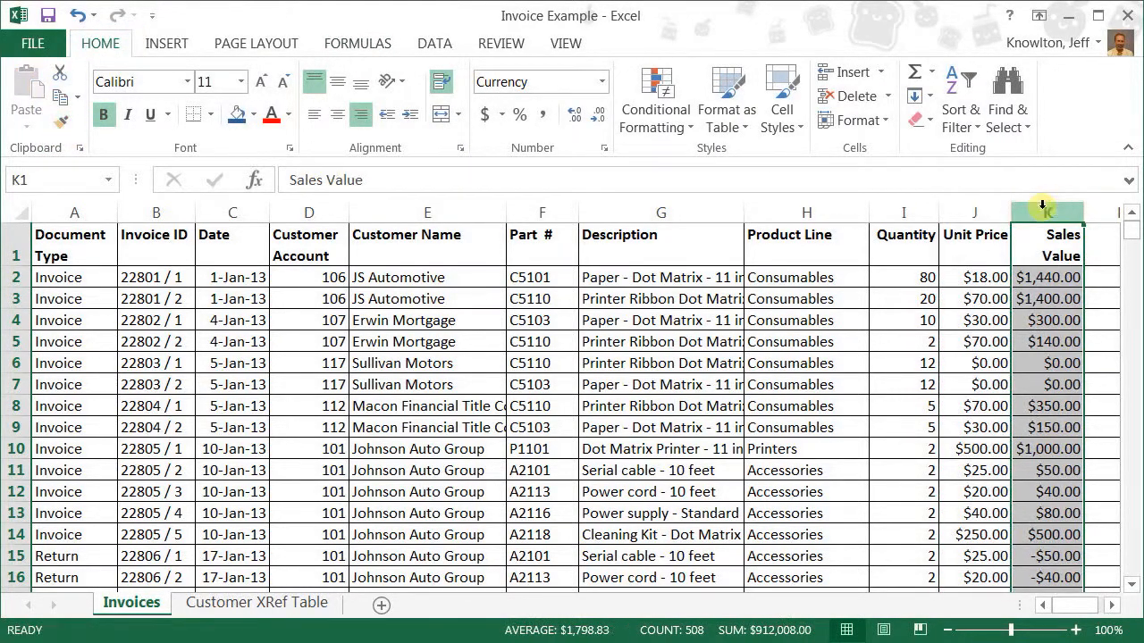